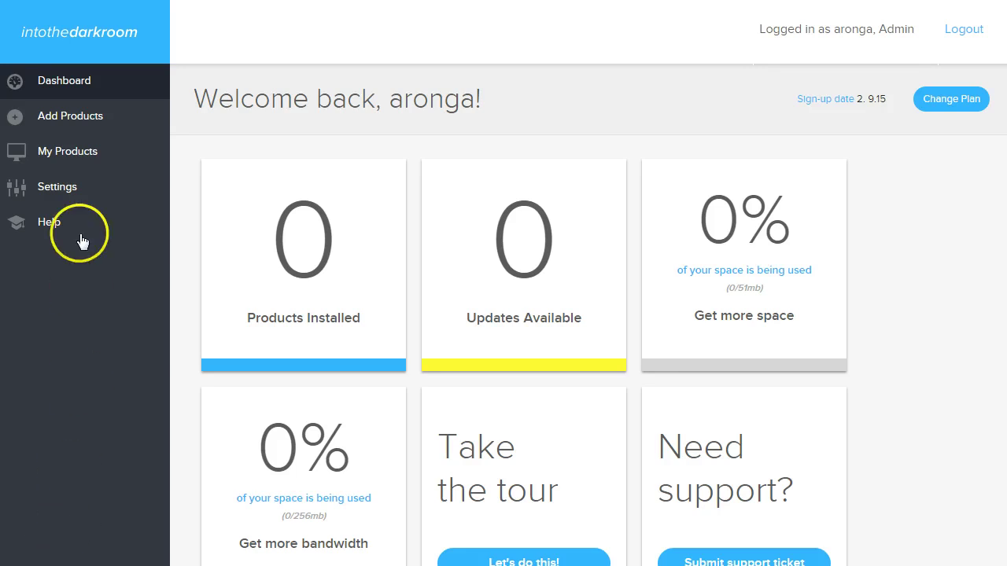
Step: From Add Products, filter to Websites and start installing the Sarin Site
{"action": "left_click", "coordinate": [81, 126]}
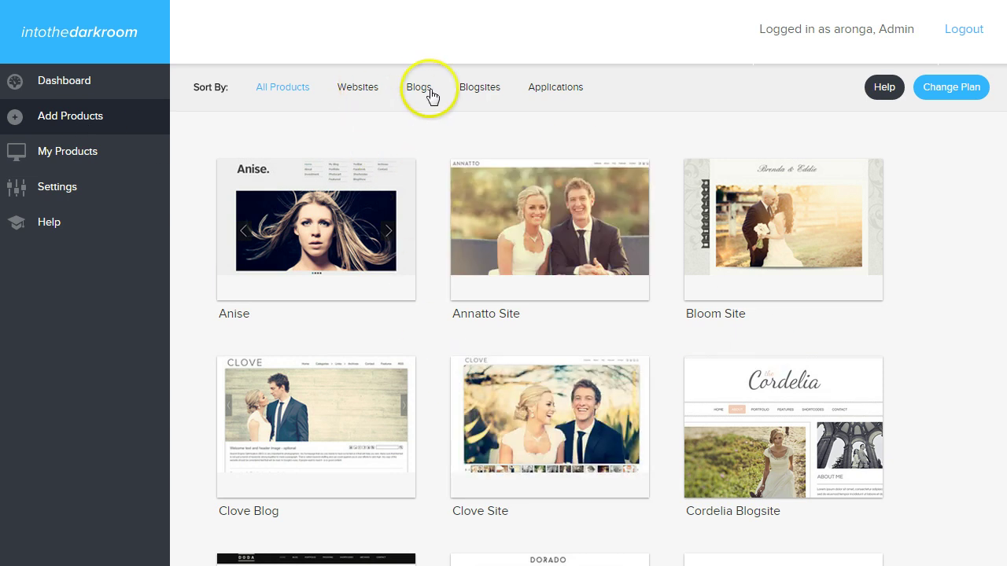
{"action": "left_click", "coordinate": [371, 92]}
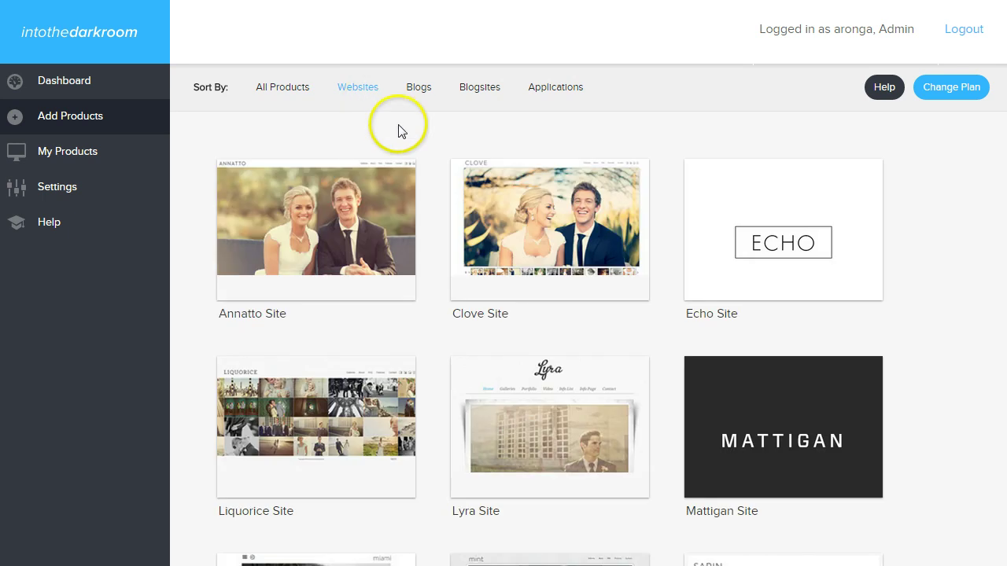
{"action": "scroll", "coordinate": [527, 314], "scroll_direction": "down", "scroll_amount": 4}
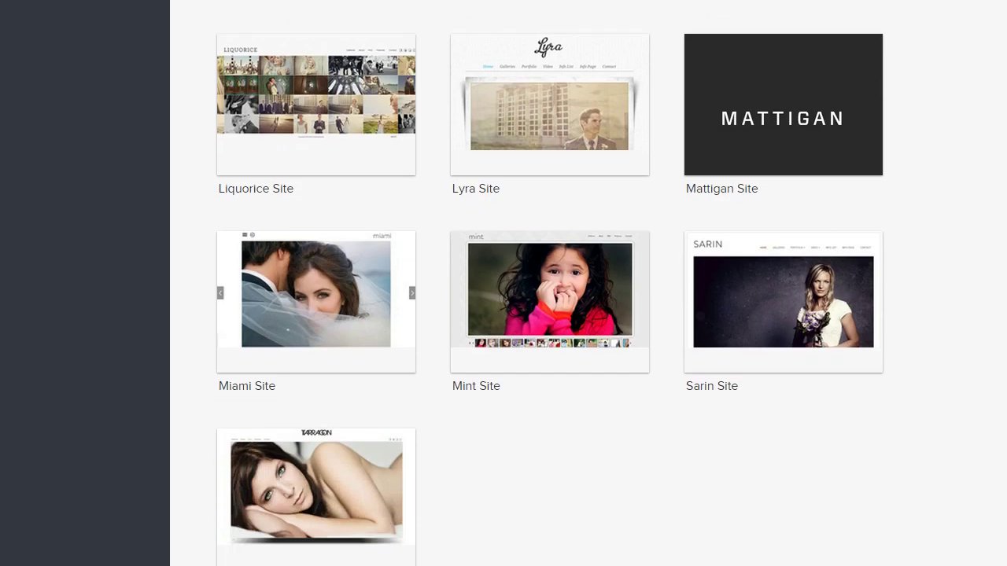
{"action": "mouse_move", "coordinate": [813, 330]}
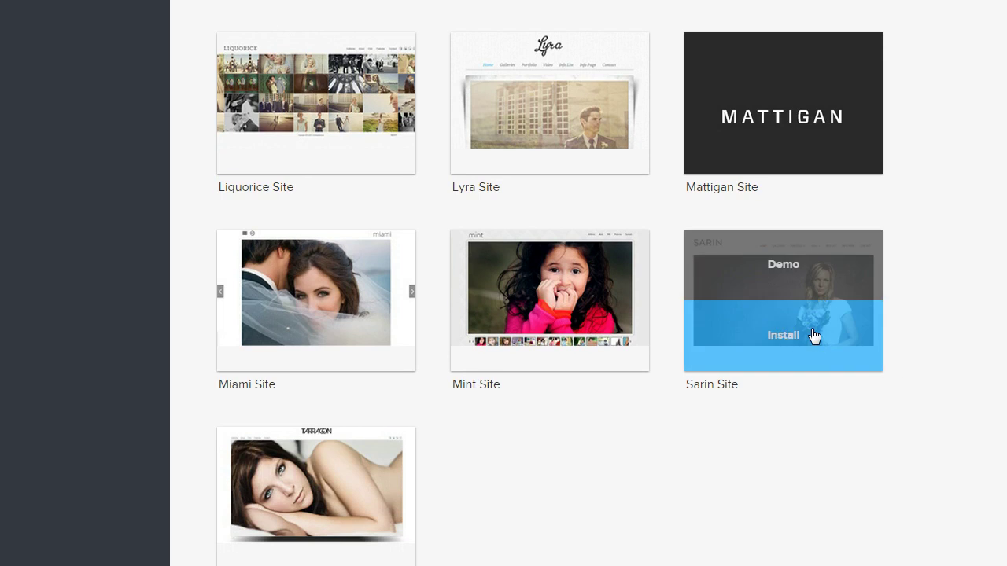
{"action": "left_click", "coordinate": [808, 263]}
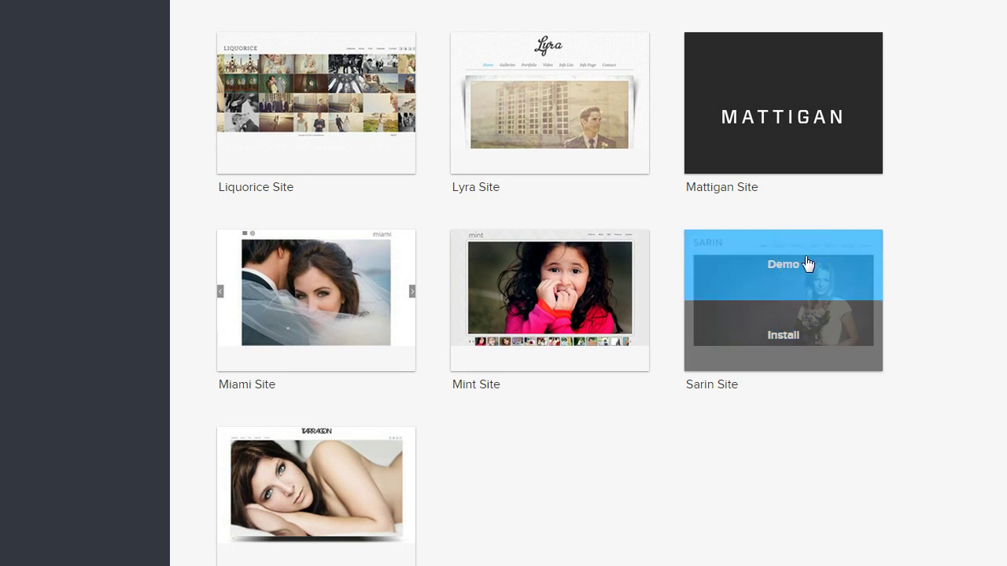
{"action": "left_click", "coordinate": [809, 333]}
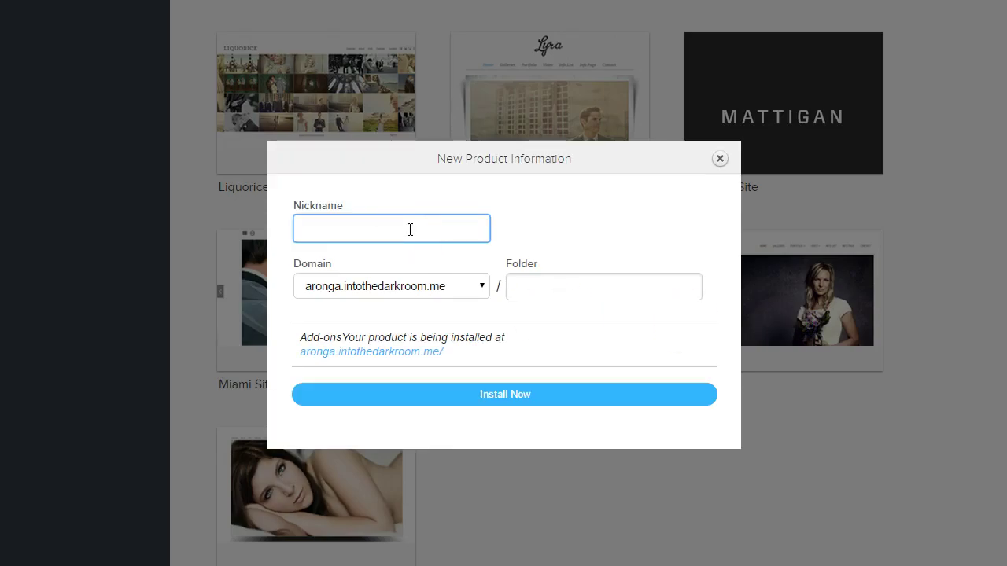
Step: Install the Sarin Site with nickname 'weddings website' and an empty folder
{"action": "type", "text": "weddings website"}
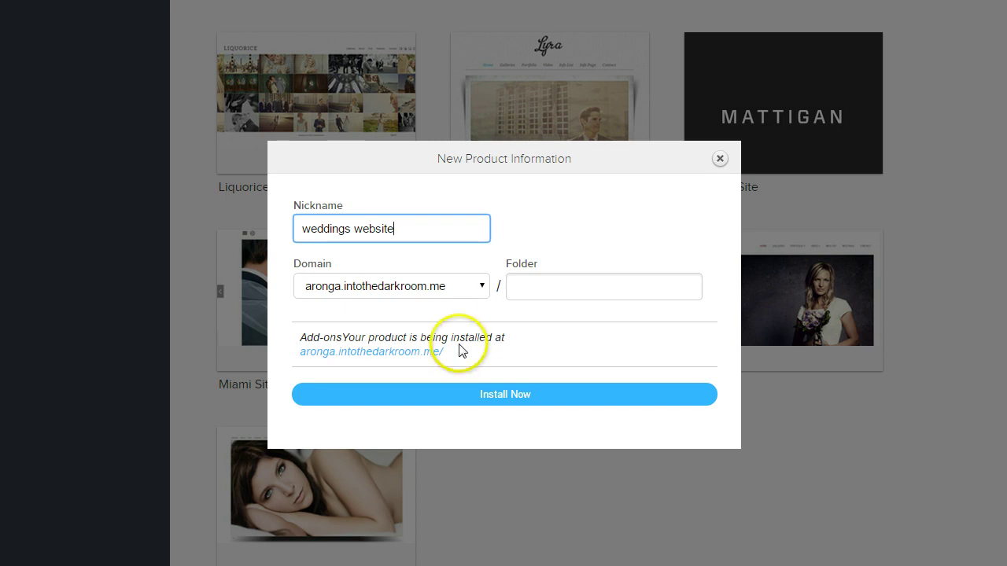
{"action": "left_click_drag", "start_coordinate": [444, 352], "coordinate": [292, 353]}
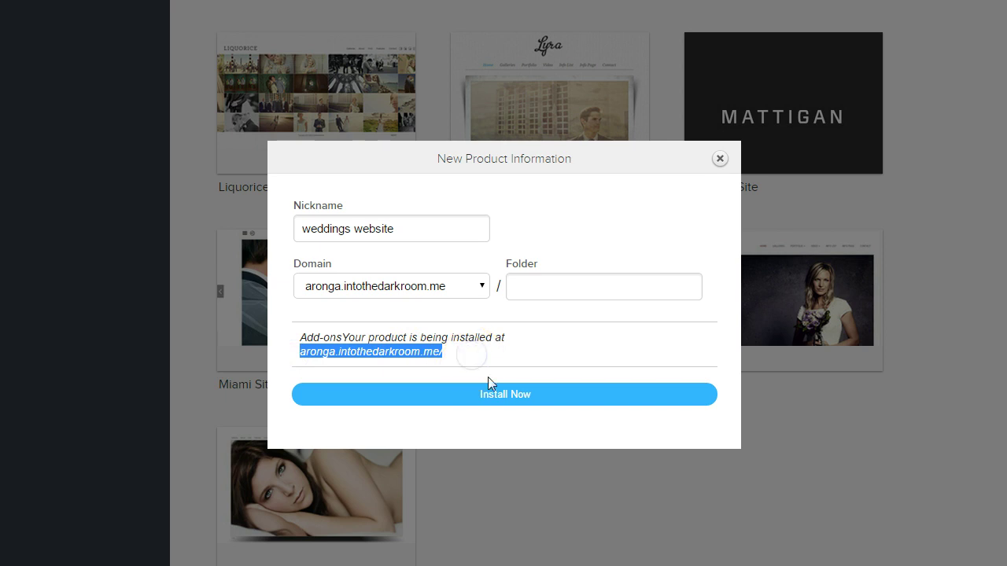
{"action": "left_click", "coordinate": [509, 398]}
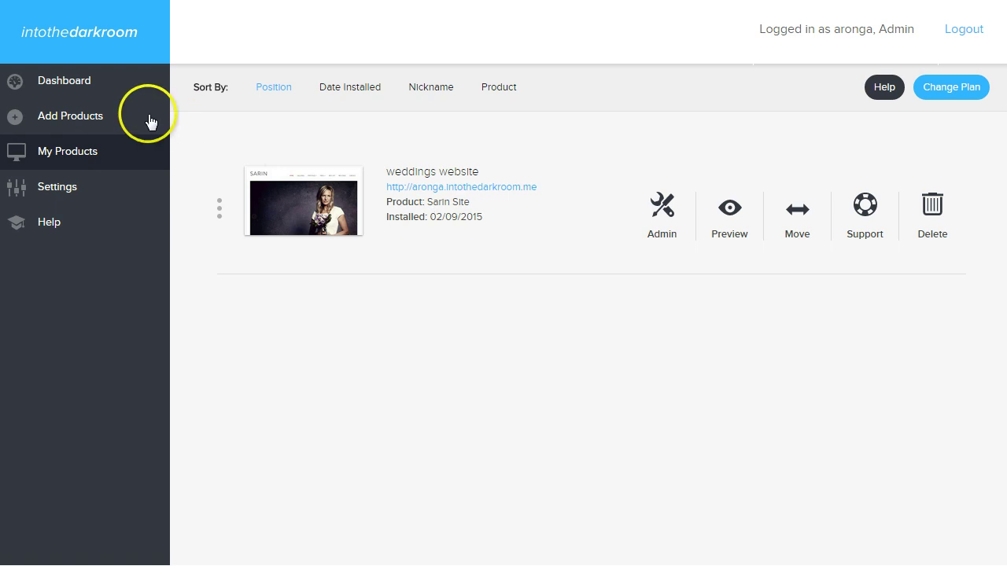
Step: Filter the product gallery to Blogs and start installing the Sarin Blog
{"action": "left_click", "coordinate": [106, 118]}
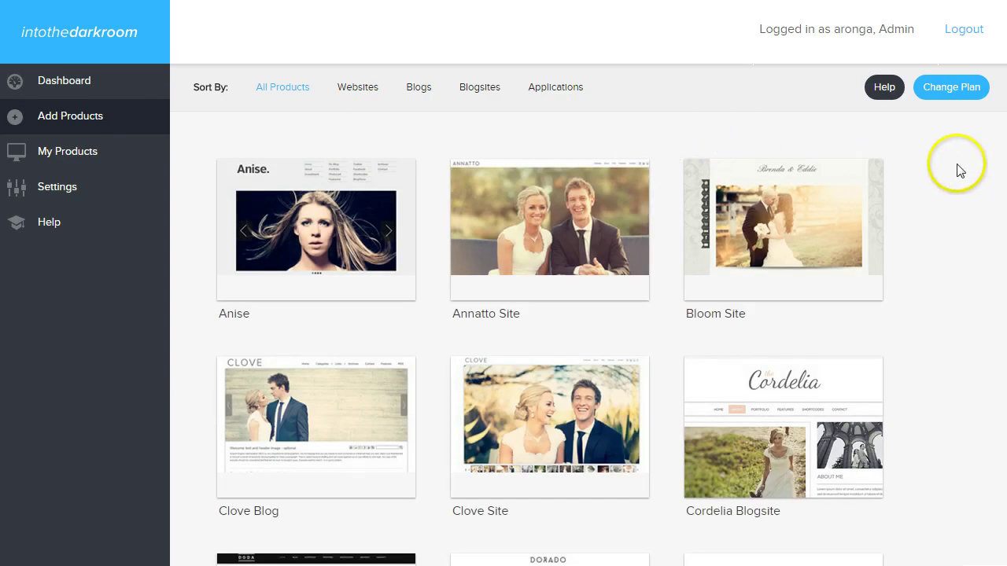
{"action": "left_click", "coordinate": [430, 91]}
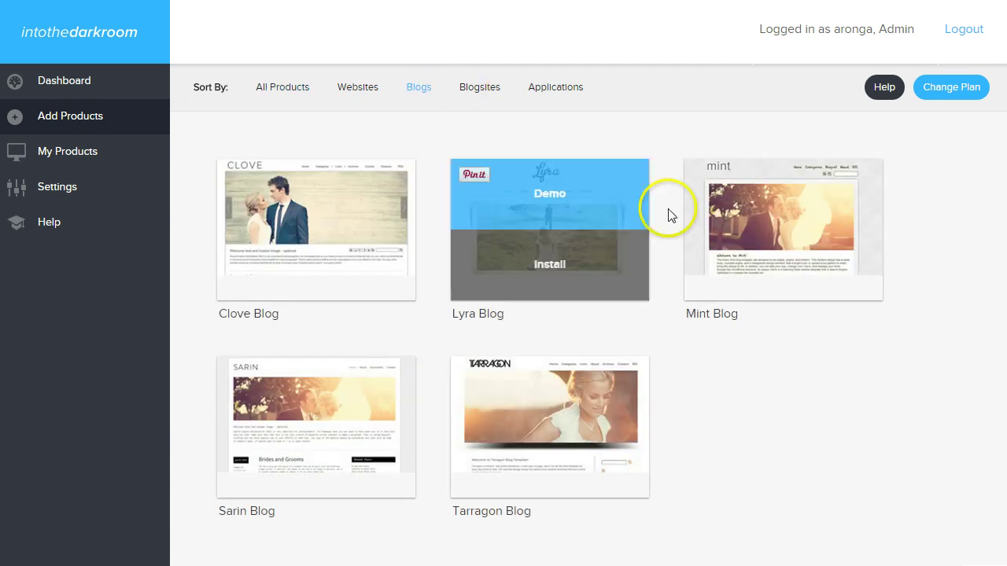
{"action": "mouse_move", "coordinate": [322, 416]}
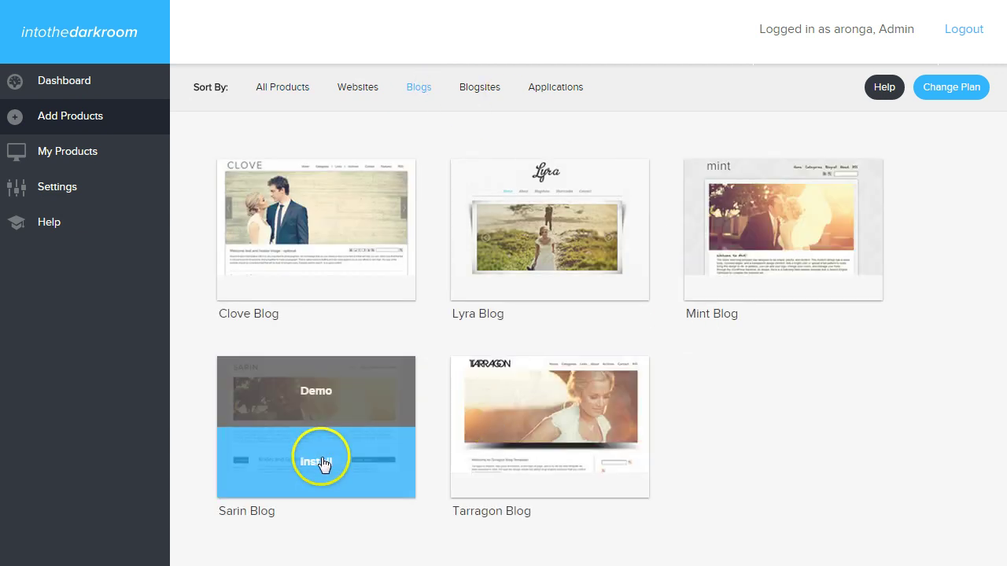
{"action": "left_click", "coordinate": [322, 458]}
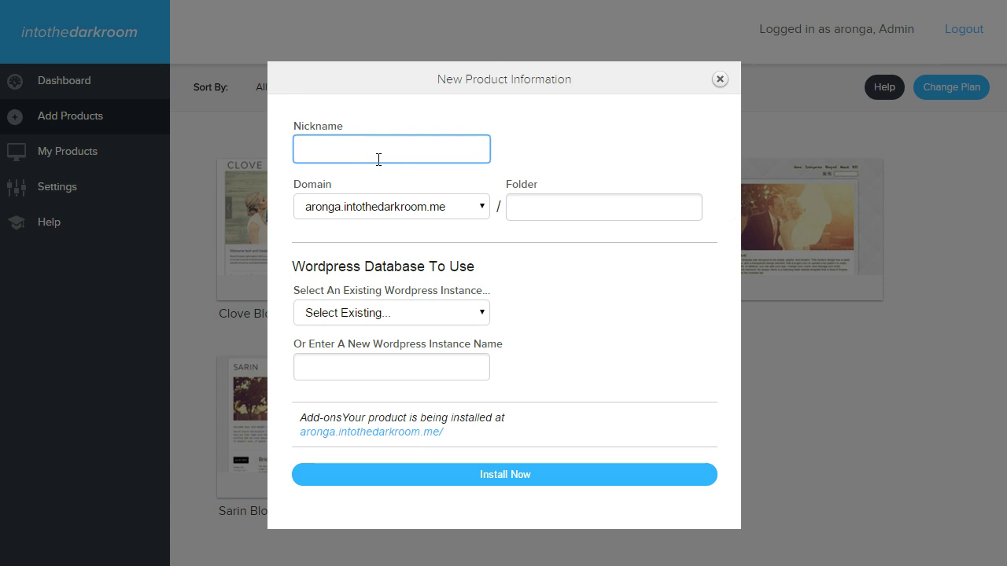
Step: Enter nickname 'my blog' and folder 'blog' for the Sarin Blog
{"action": "type", "text": "my blog"}
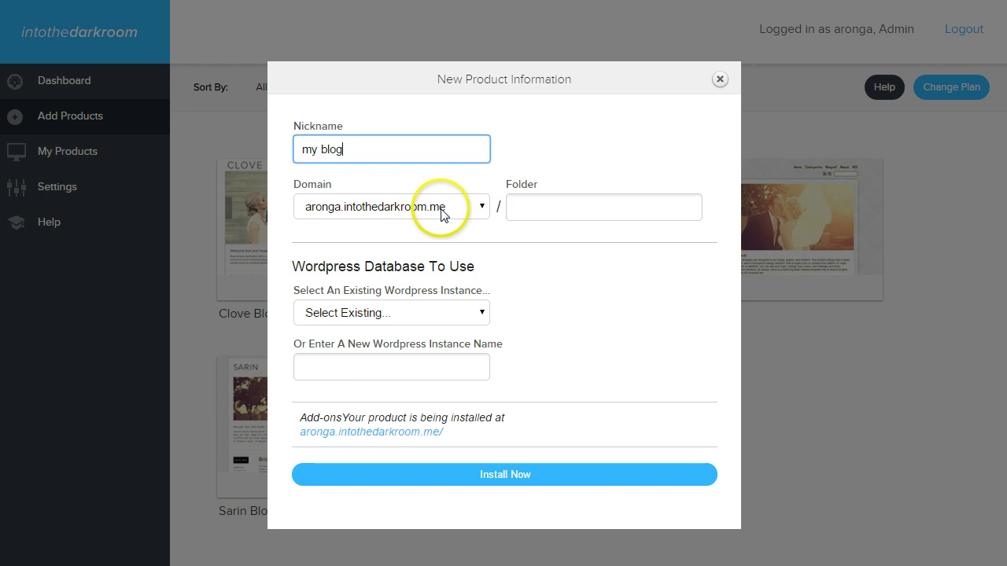
{"action": "left_click", "coordinate": [517, 209]}
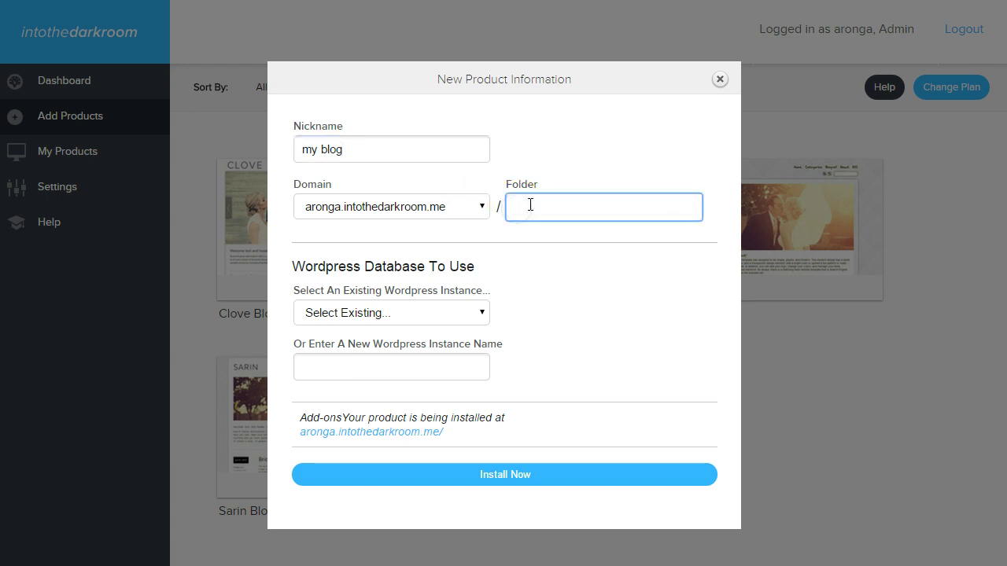
{"action": "type", "text": "blog"}
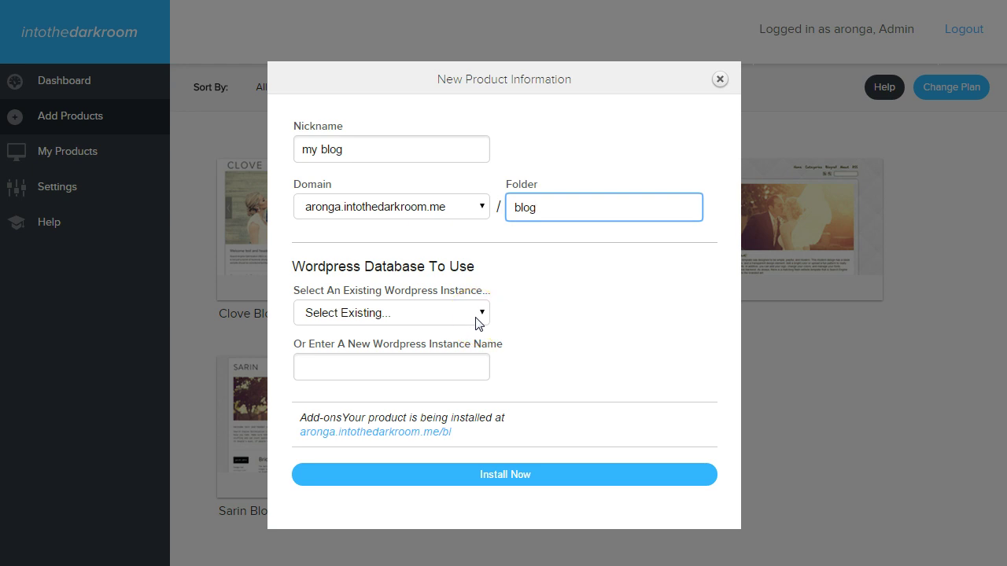
Step: Name a new WordPress database 'myblog' and submit the Sarin Blog installation
{"action": "left_click", "coordinate": [439, 354]}
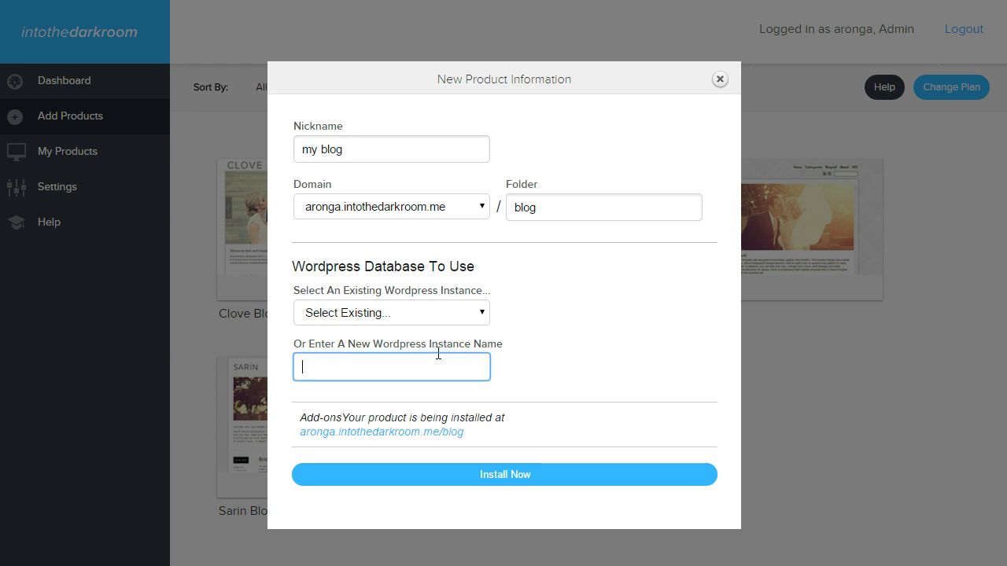
{"action": "left_click", "coordinate": [478, 312]}
{"action": "left_click", "coordinate": [416, 373]}
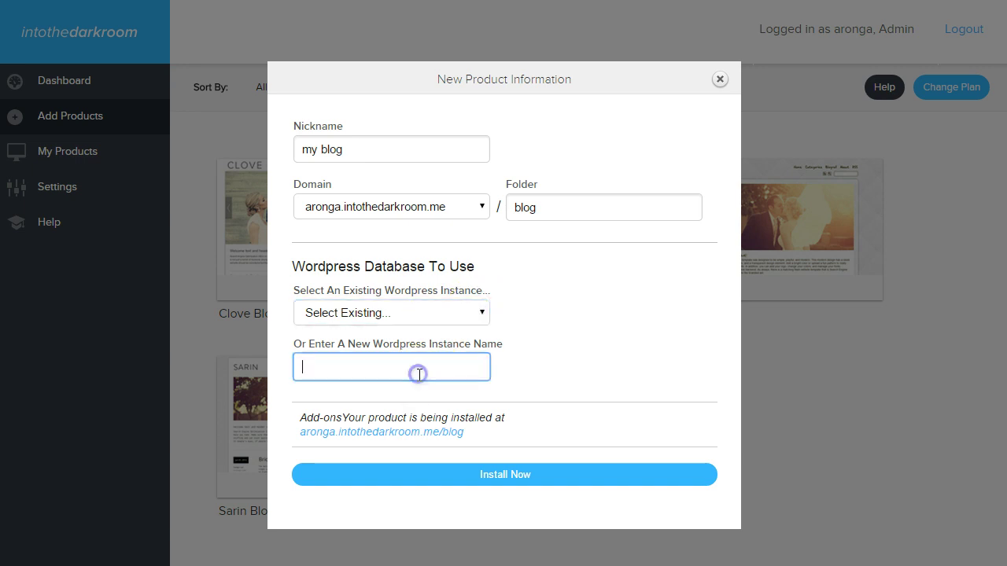
{"action": "type", "text": "myblog"}
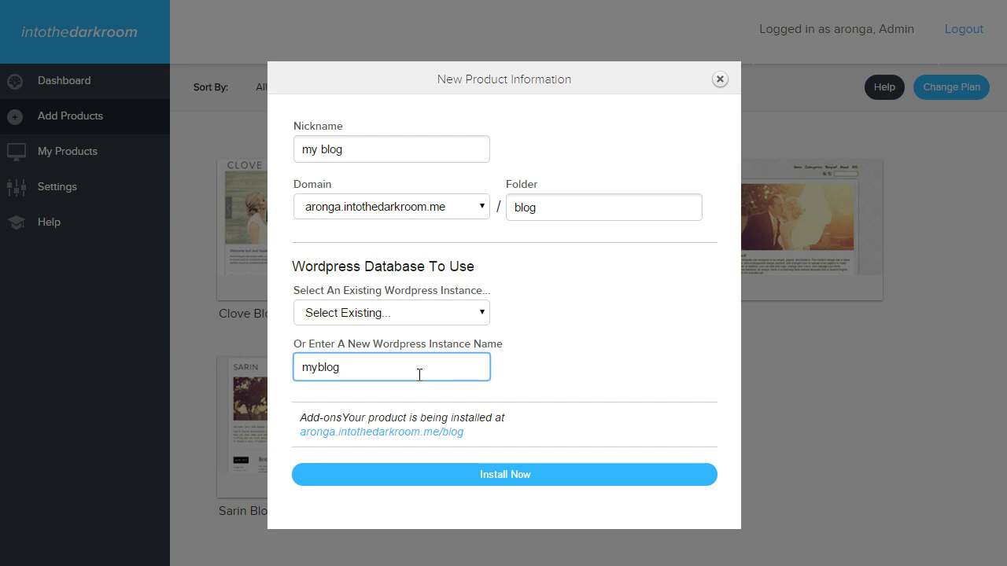
{"action": "left_click", "coordinate": [429, 368]}
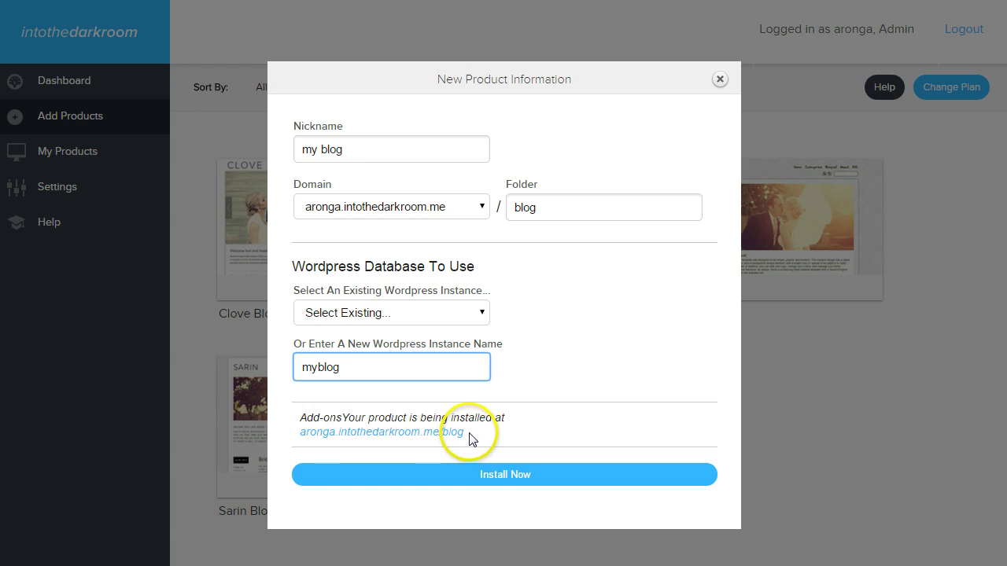
{"action": "left_click_drag", "start_coordinate": [469, 438], "coordinate": [293, 425]}
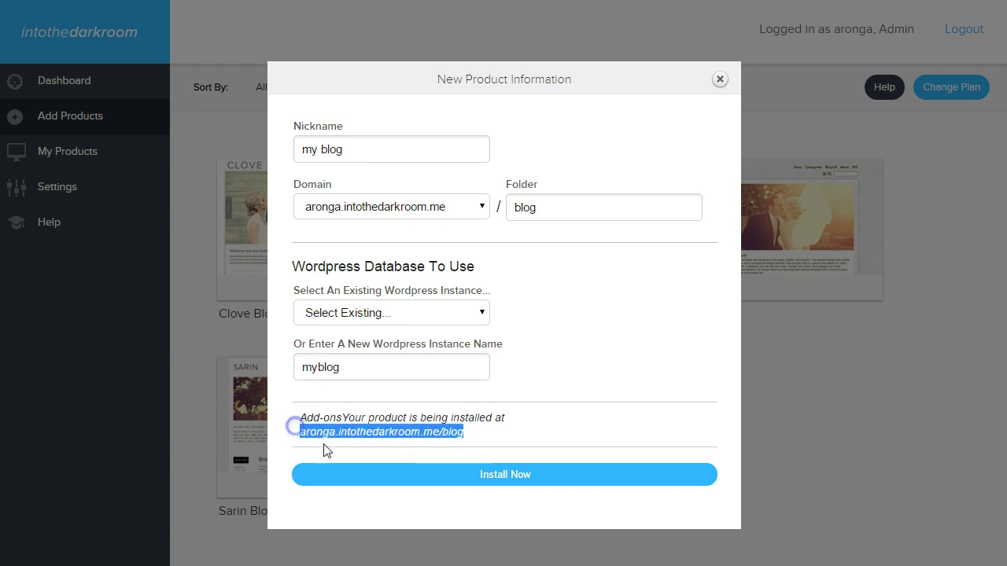
{"action": "left_click_drag", "start_coordinate": [401, 436], "coordinate": [529, 485]}
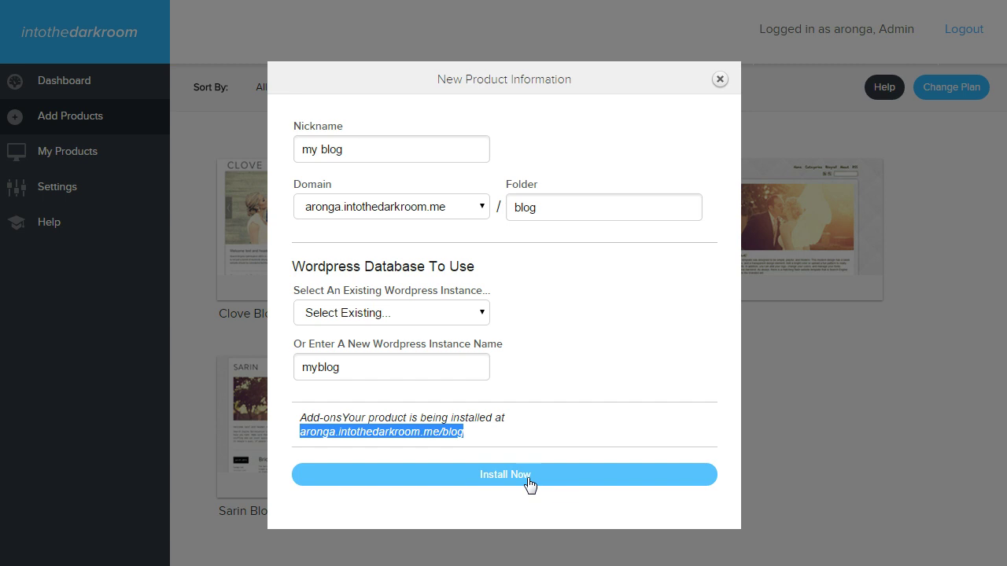
{"action": "left_click", "coordinate": [527, 480]}
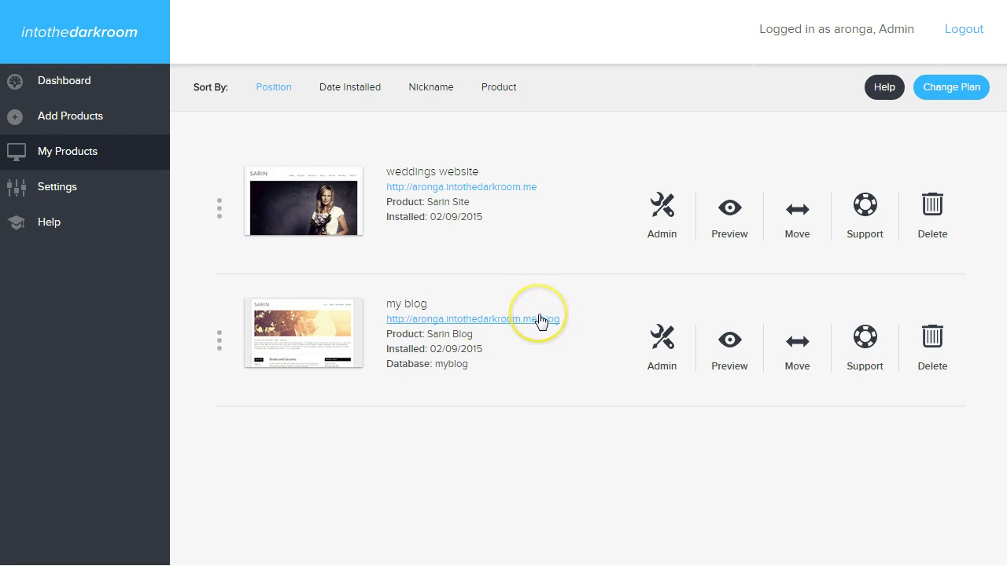
Step: From Applications, start a Ruby install with nickname and folder 'slideshow'
{"action": "left_click", "coordinate": [95, 118]}
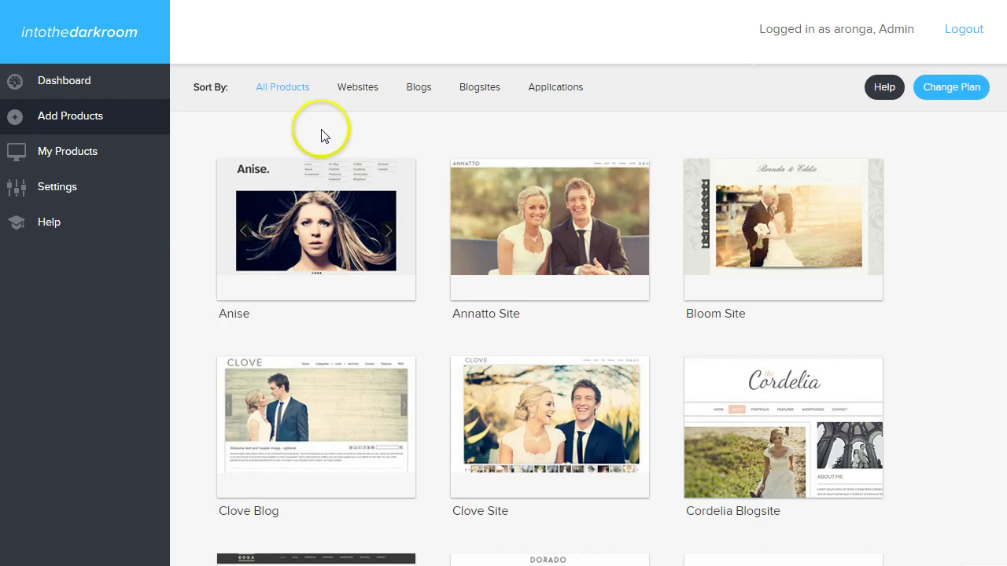
{"action": "left_click", "coordinate": [553, 93]}
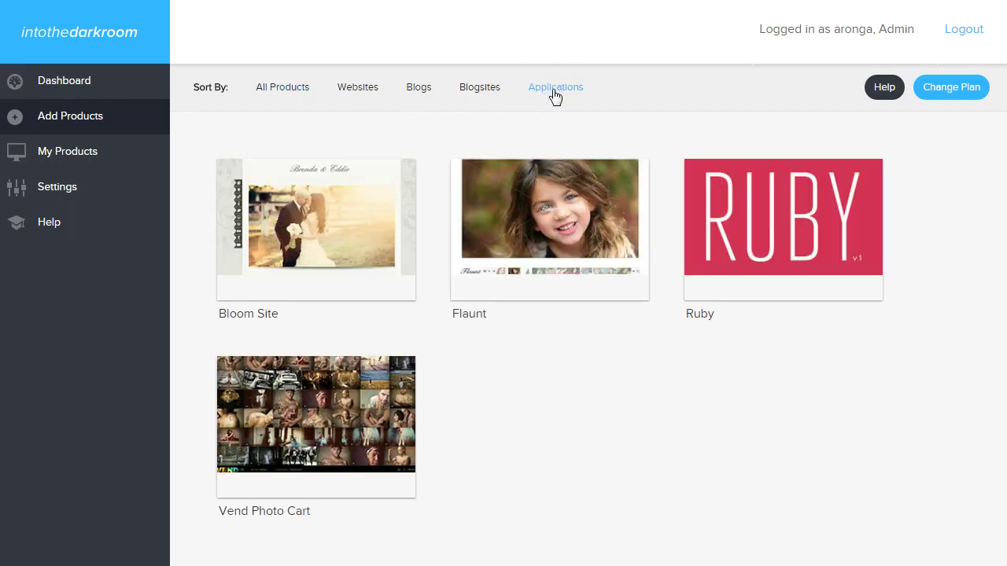
{"action": "mouse_move", "coordinate": [758, 231]}
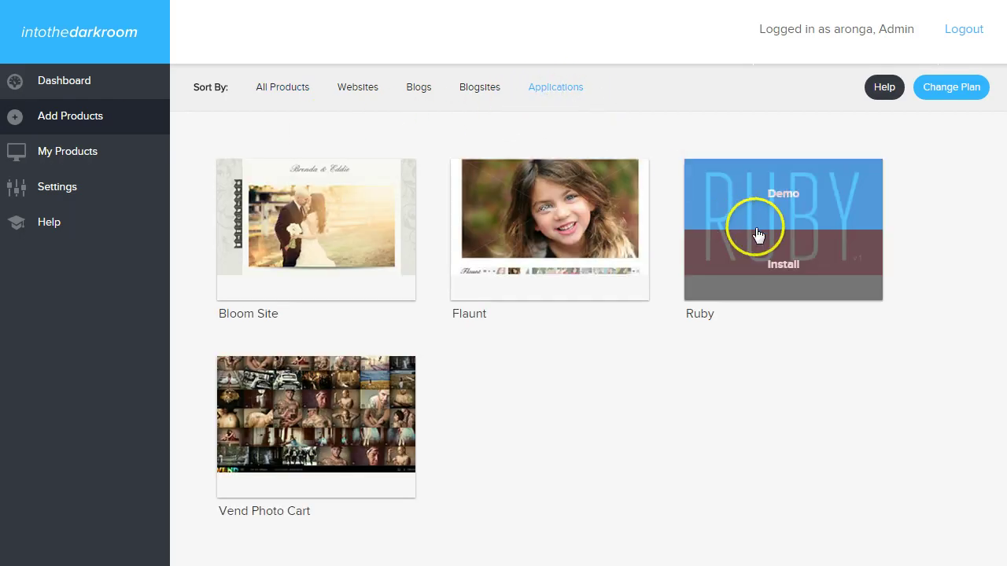
{"action": "left_click", "coordinate": [766, 270]}
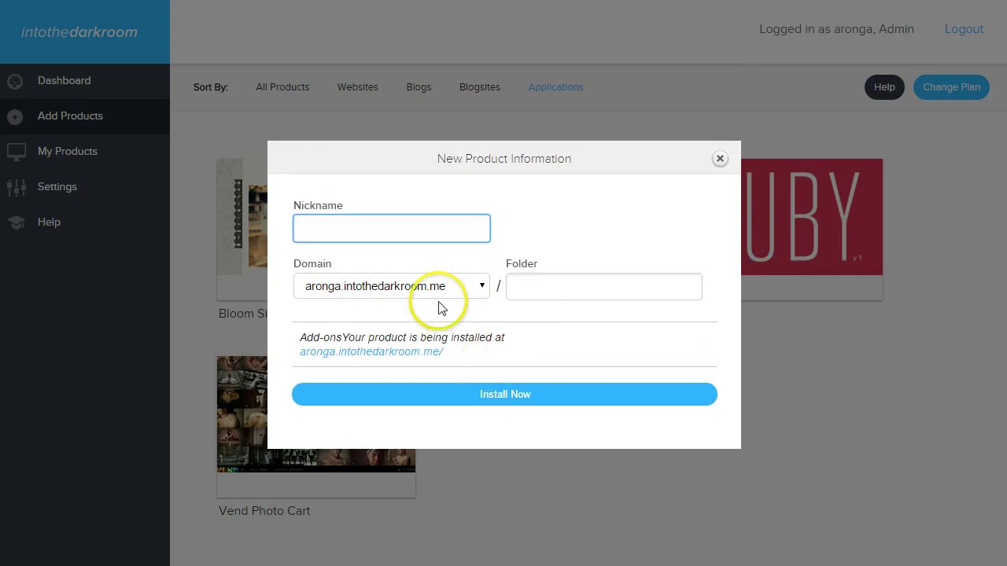
{"action": "type", "text": "slid"}
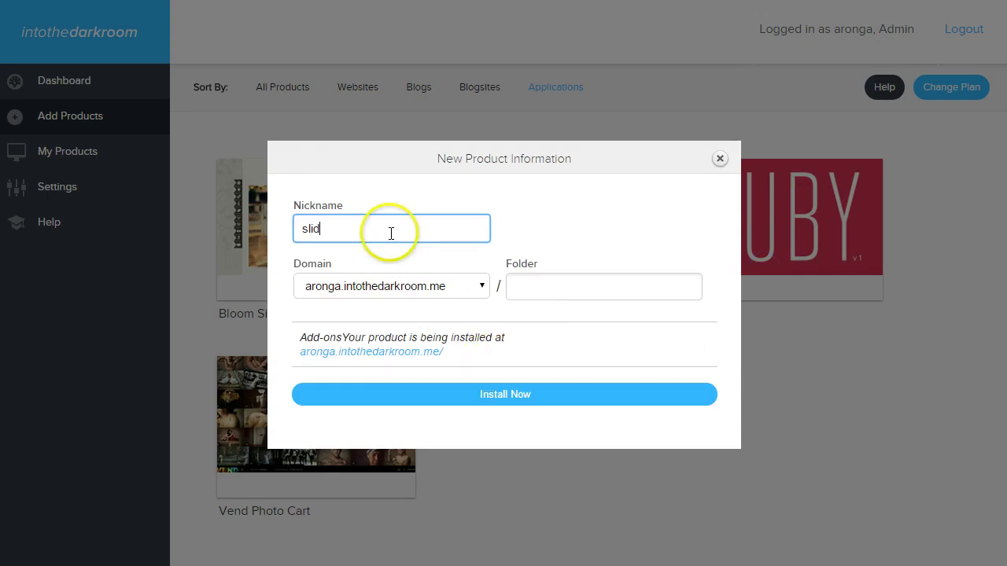
{"action": "type", "text": "eshow"}
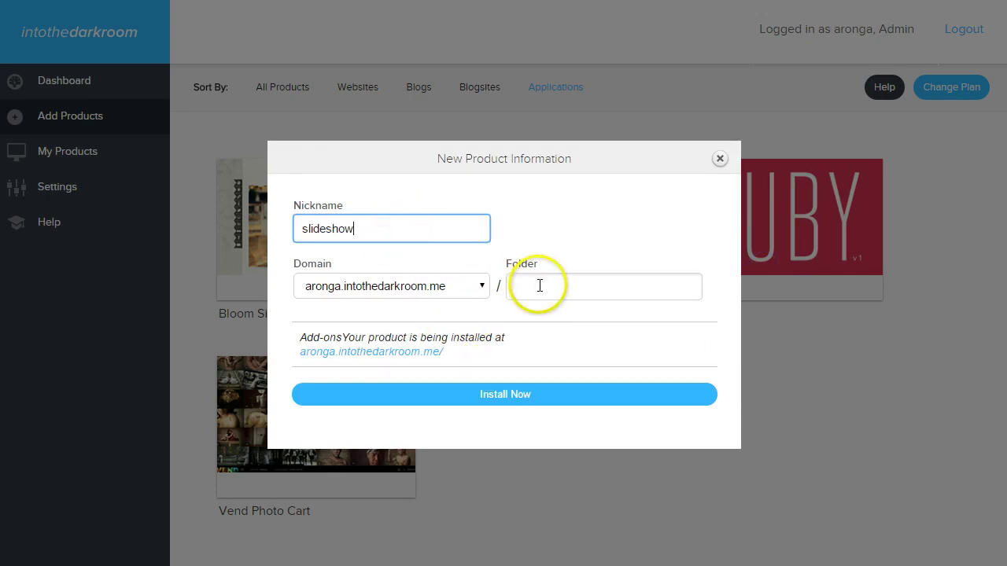
{"action": "left_click", "coordinate": [539, 285]}
{"action": "type", "text": "slideshow"}
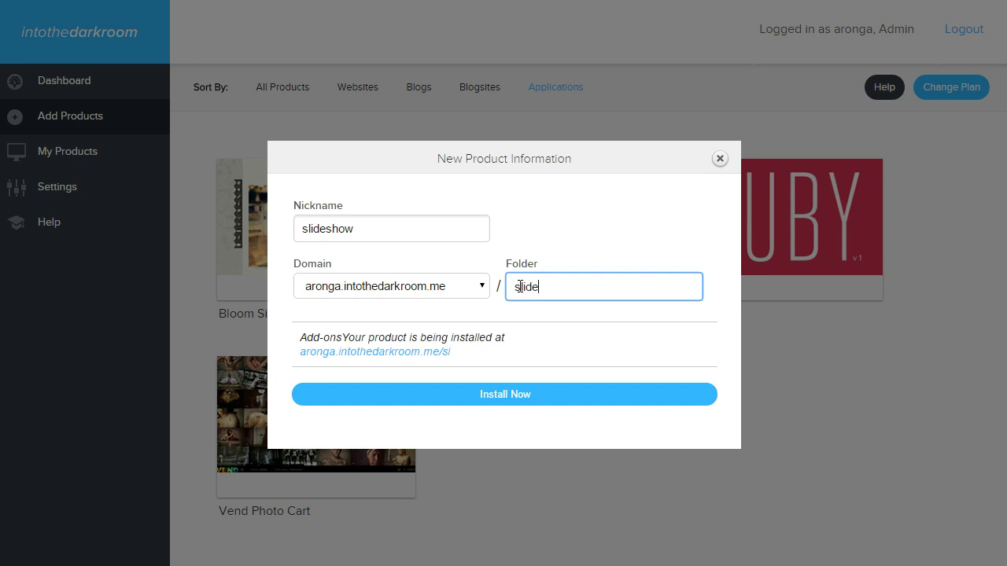
Step: Submit the Ruby 'slideshow' installation
{"action": "left_click", "coordinate": [533, 393]}
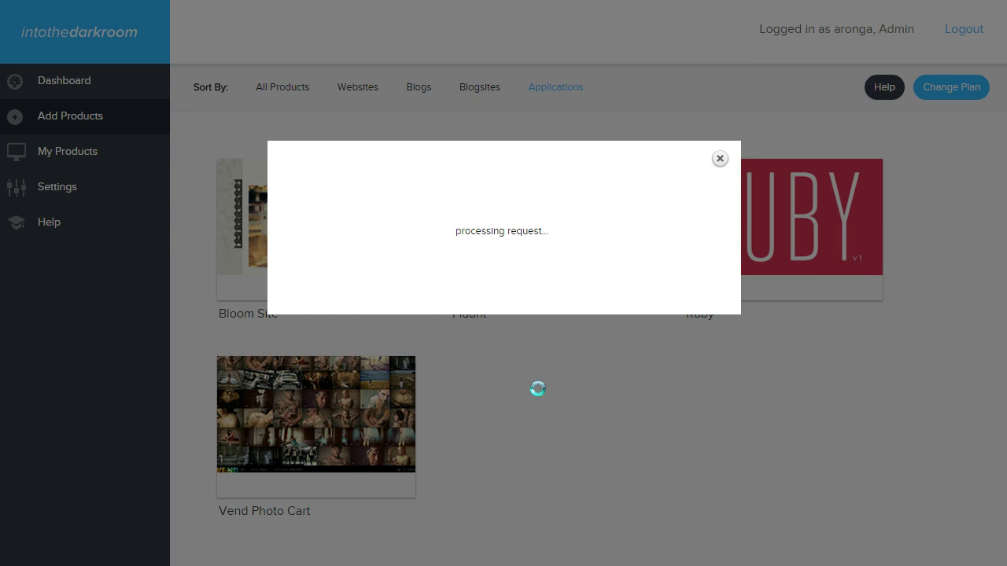